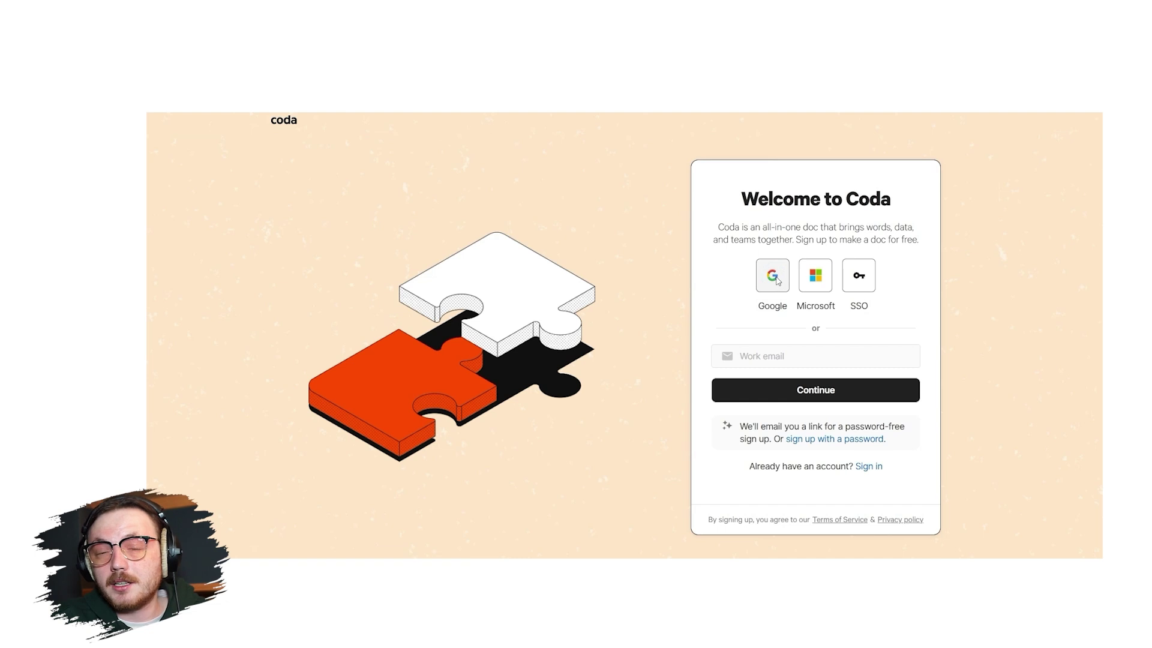
Sign up for Coda with a Google account and reach the Free-plan workspace home
click(773, 276)
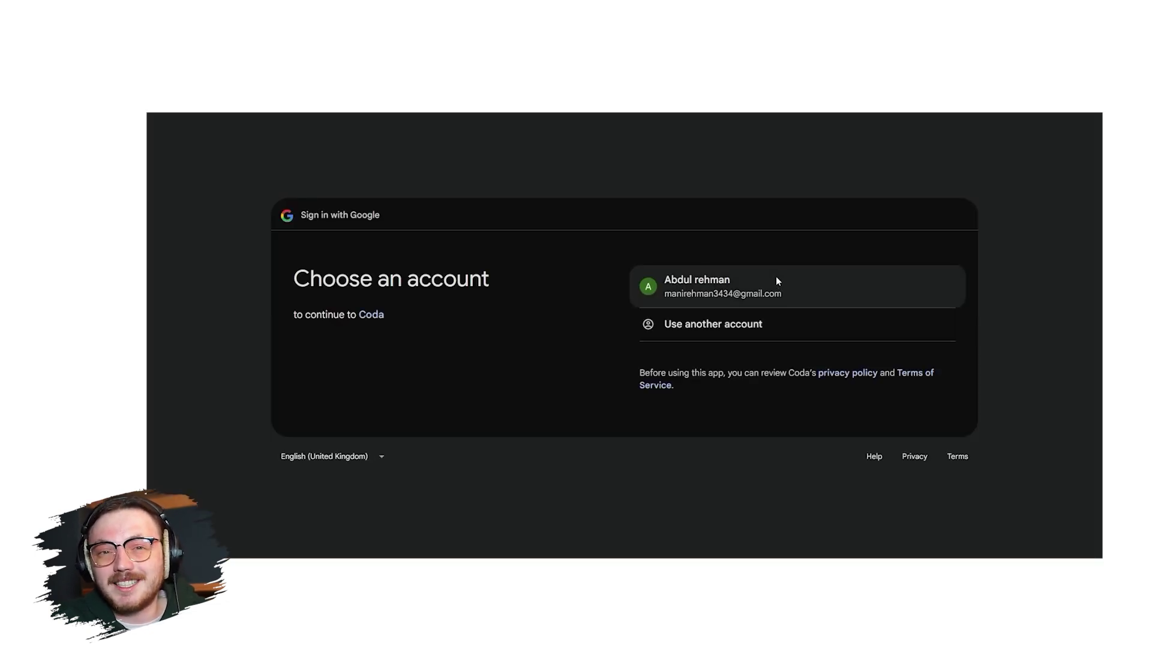
click(777, 279)
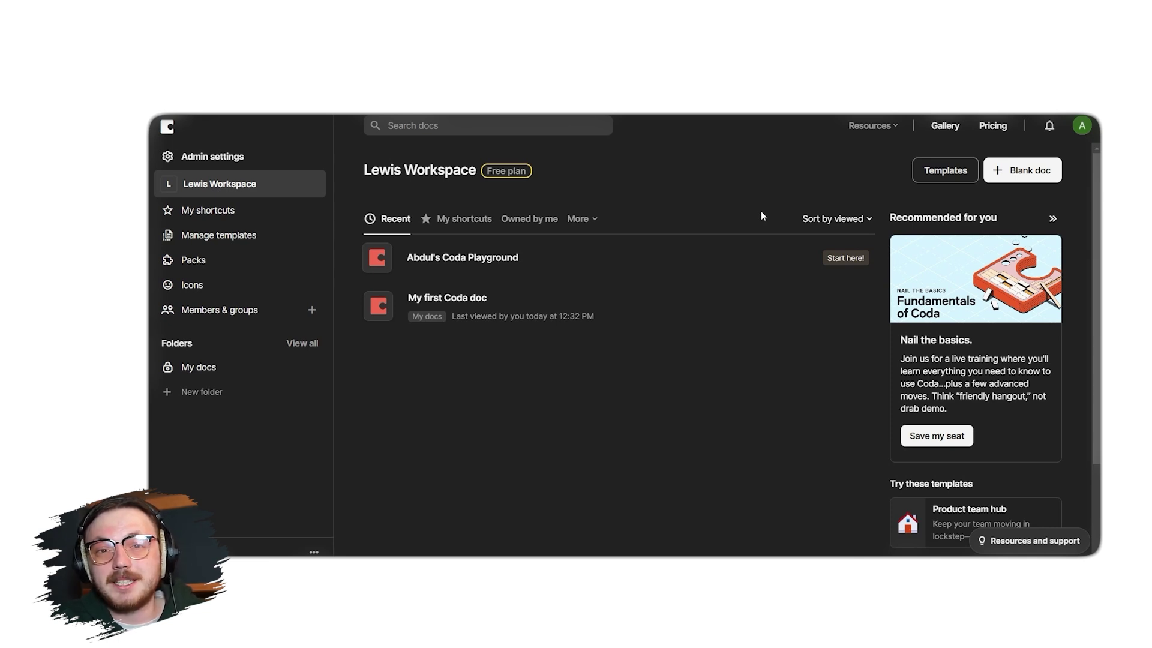
Open the workspace Admin settings page and scroll through it
click(250, 159)
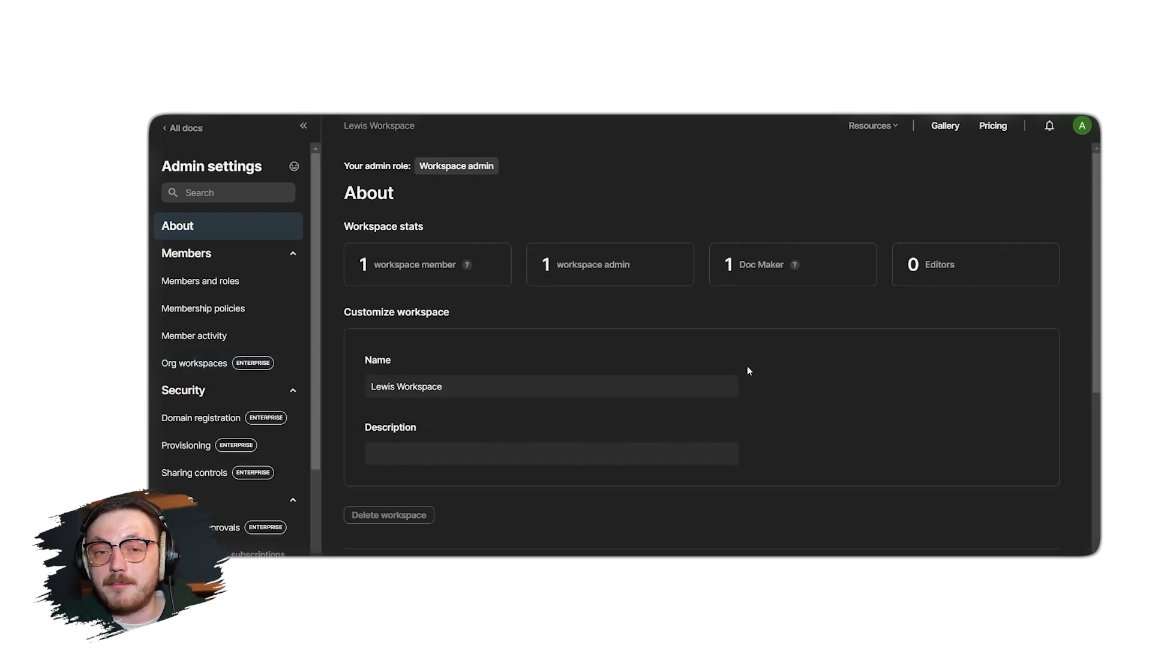
scroll(754, 363, down, 2)
scroll(754, 362, up, 1)
scroll(755, 364, up, 1)
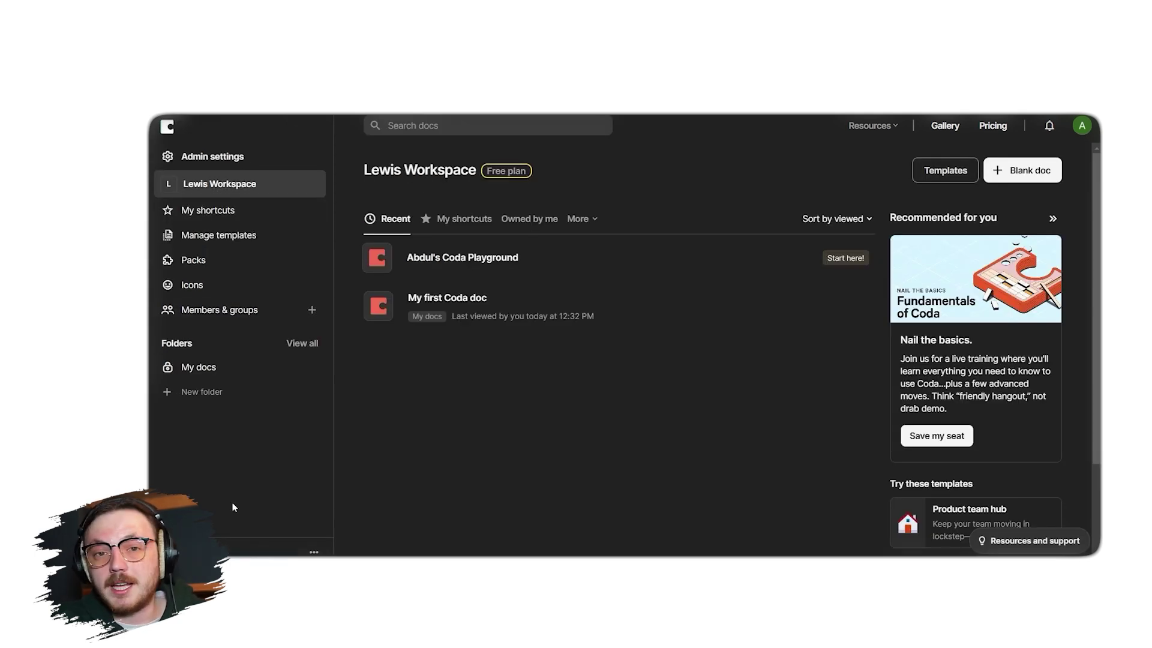
View My shortcuts and Manage templates, ending in the My docs folder
click(270, 210)
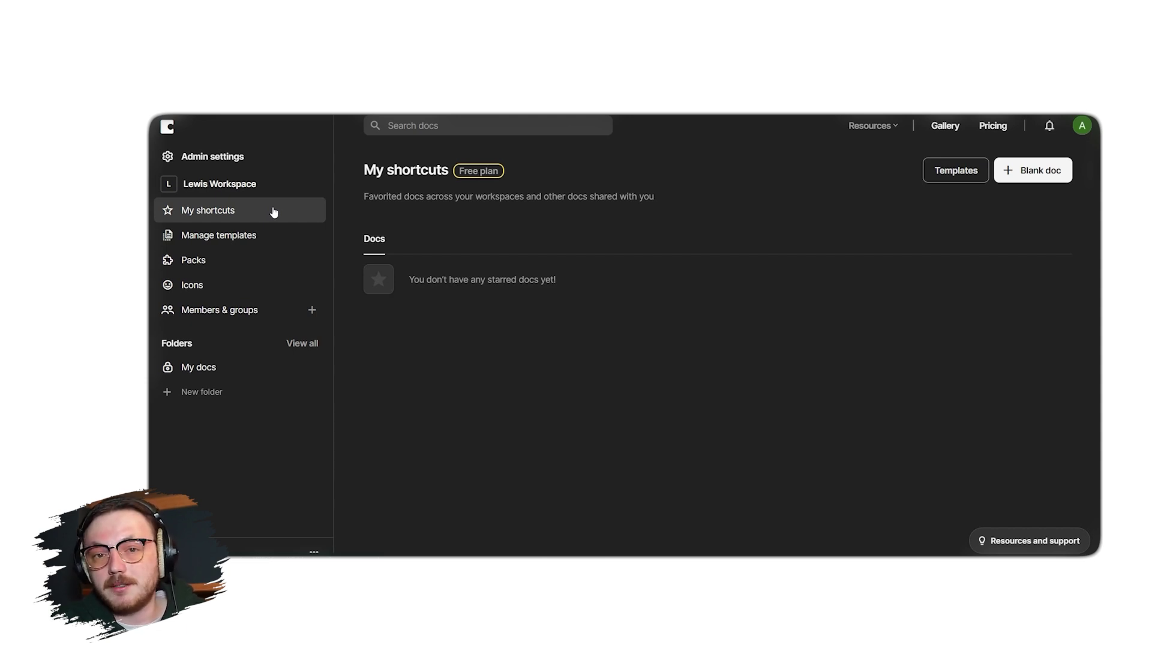
click(271, 248)
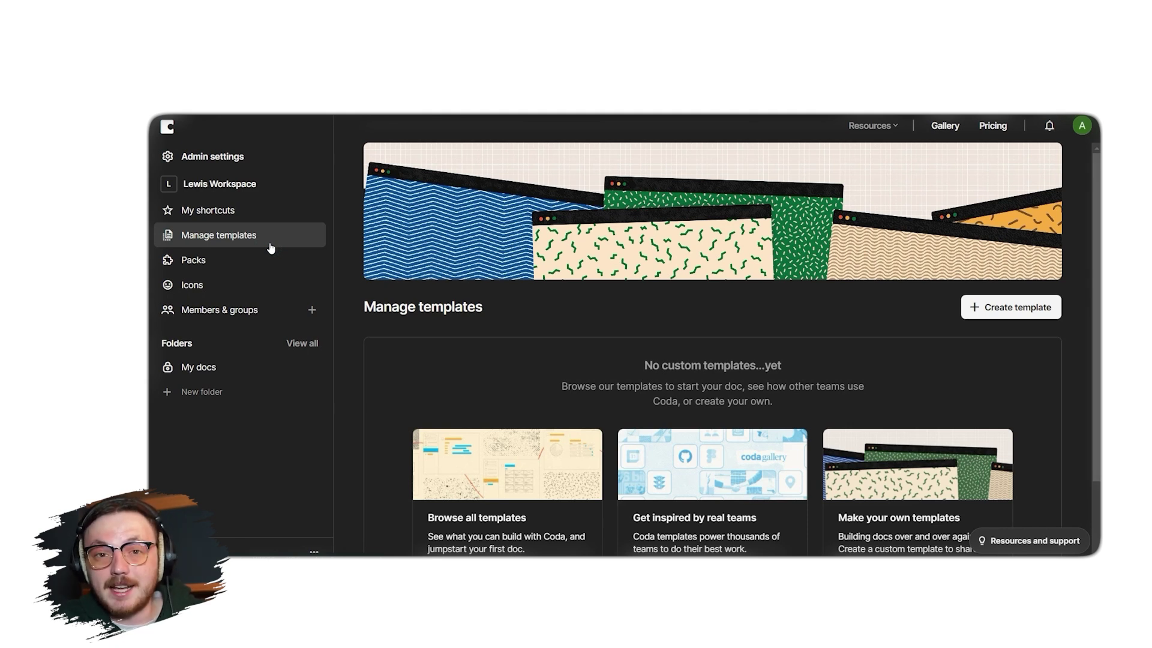
click(198, 366)
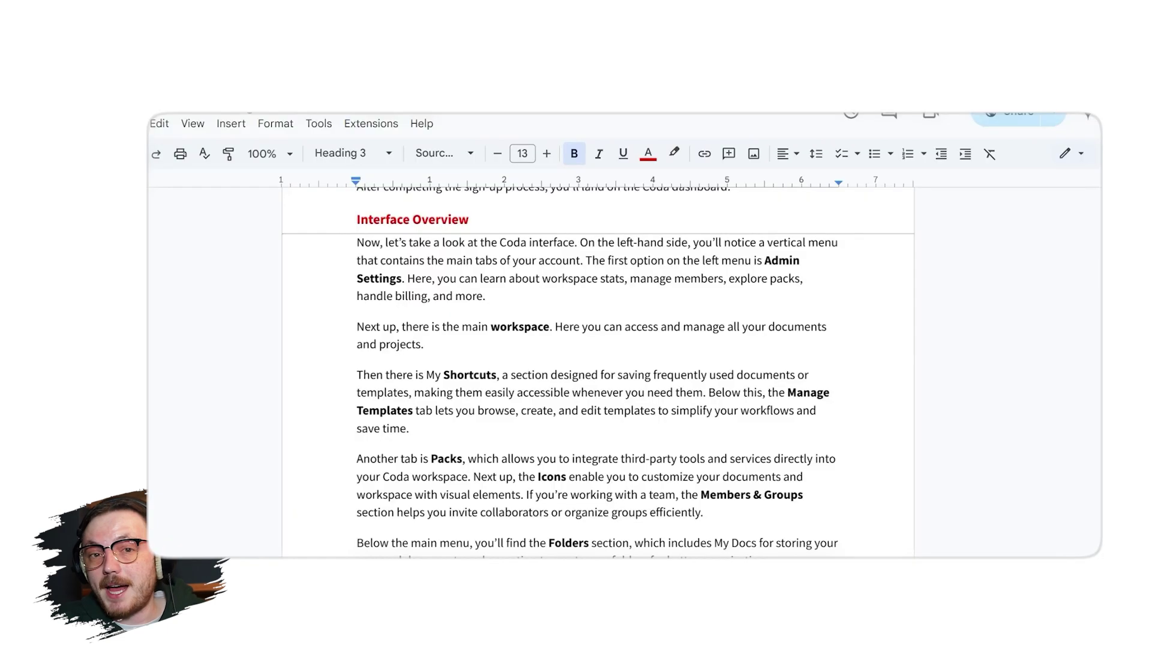
scroll(590, 351, down, 6)
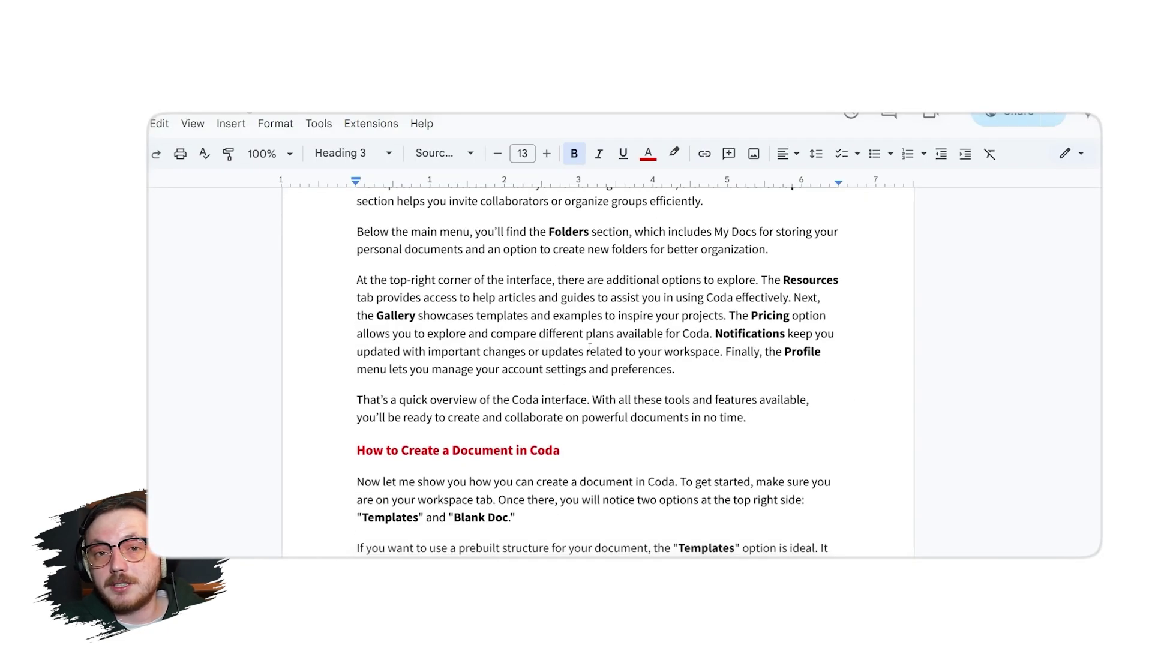
scroll(588, 346, up, 2)
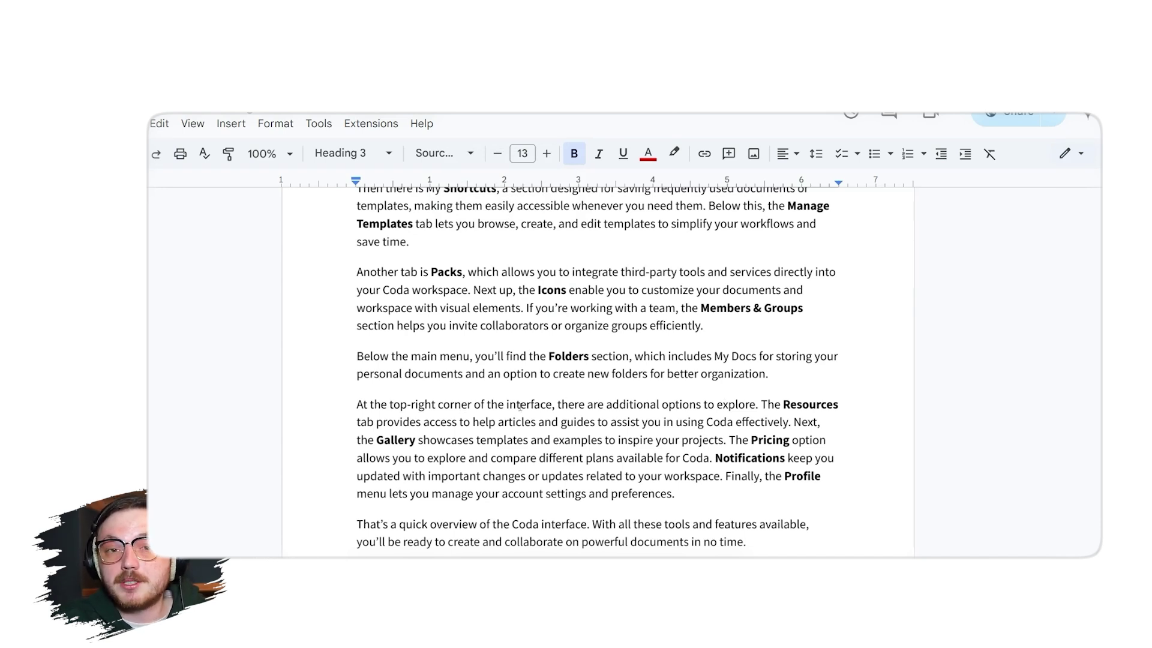
scroll(576, 380, down, 1)
scroll(576, 380, down, 2)
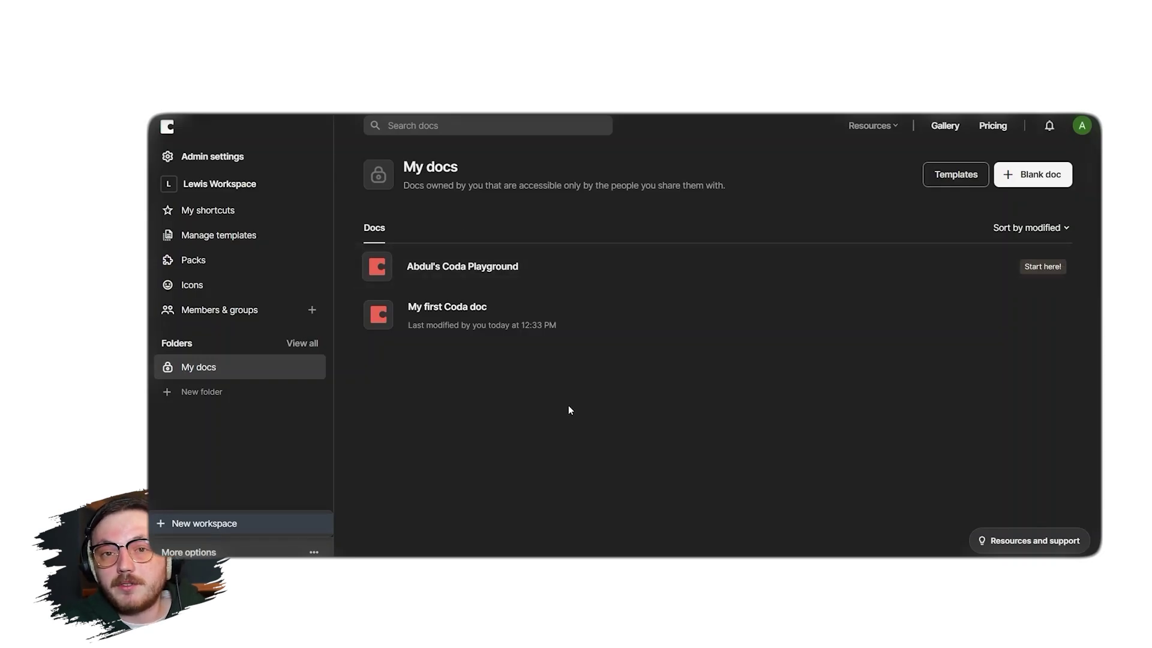
click(864, 127)
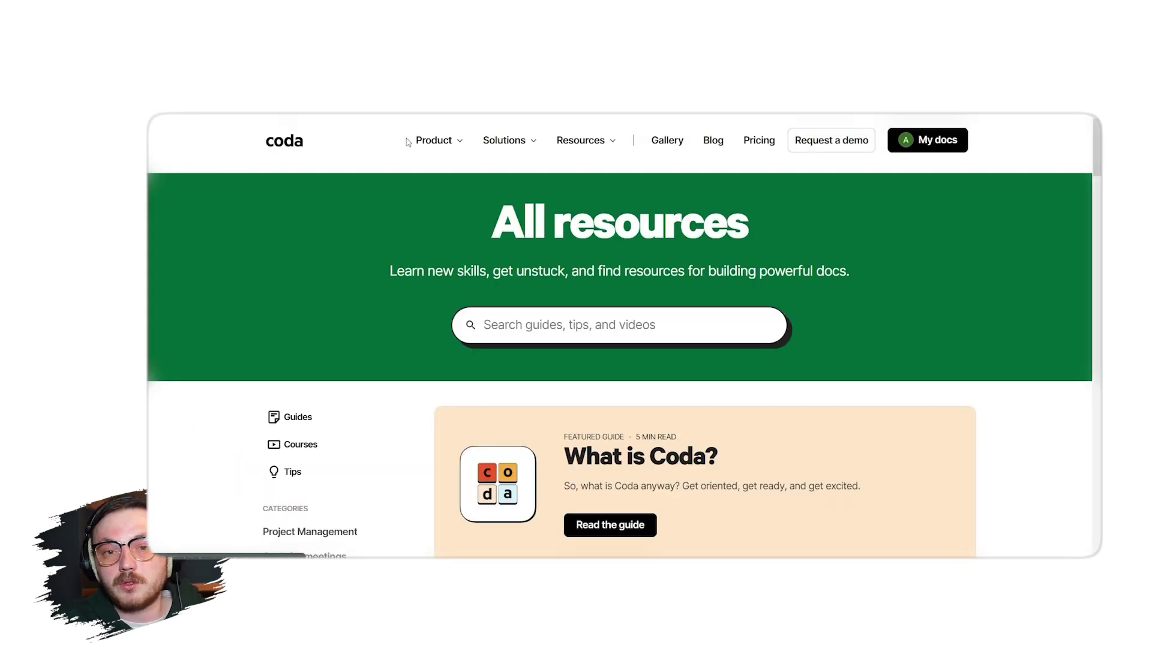
click(434, 140)
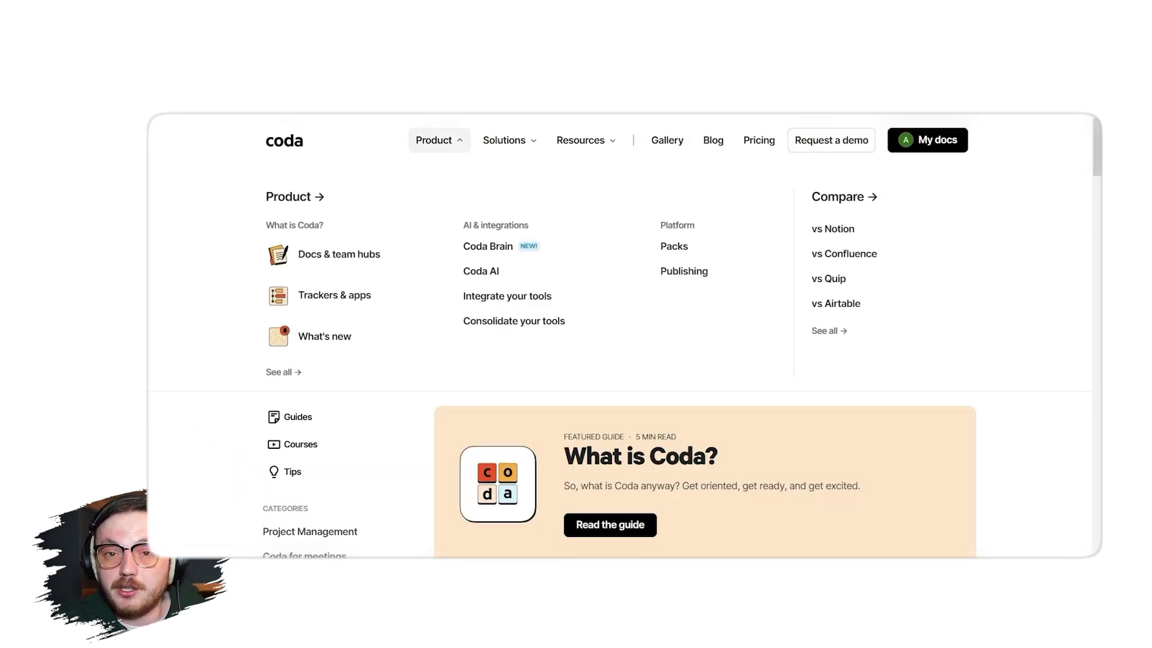
key(alt+Left)
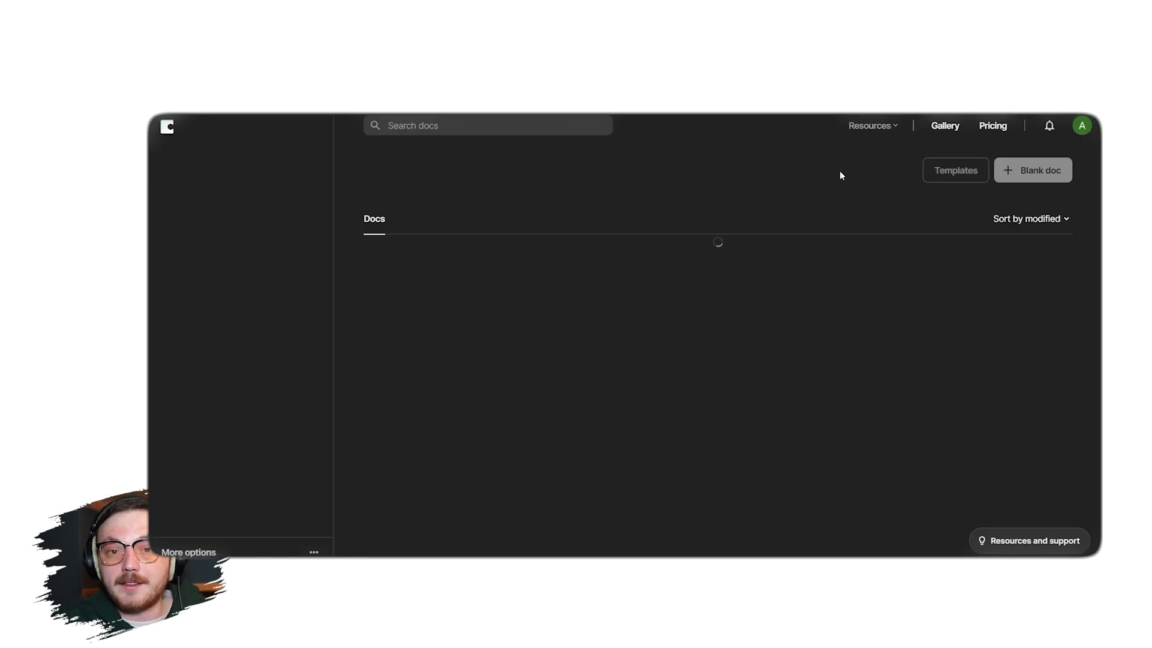
click(270, 393)
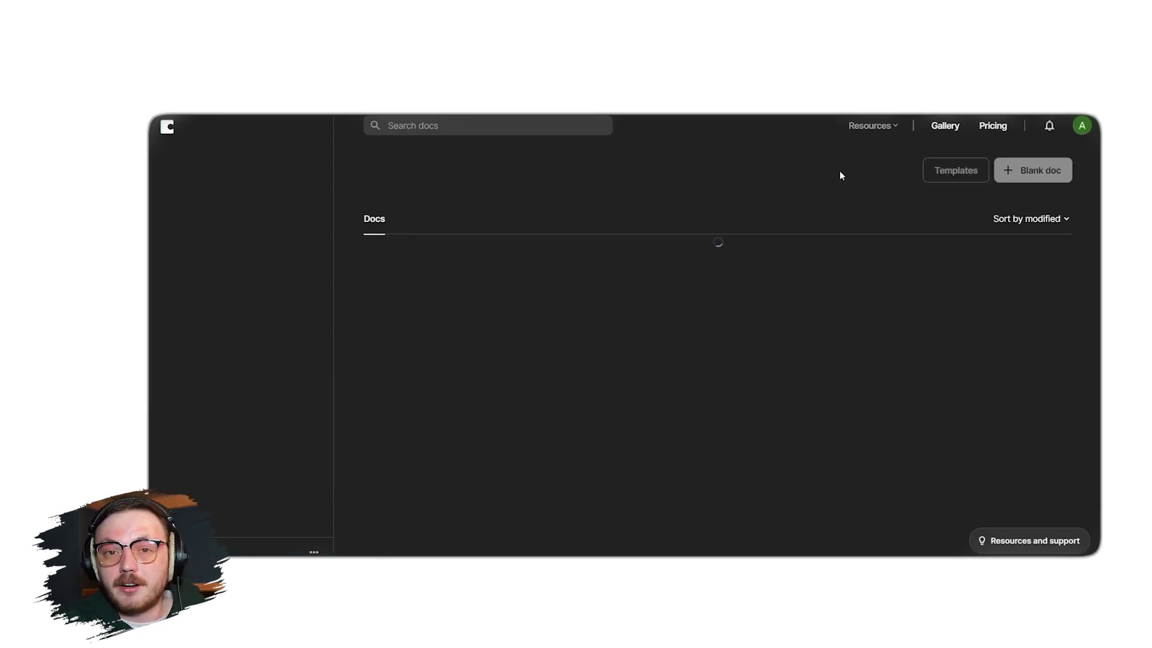
mouse_move(879, 133)
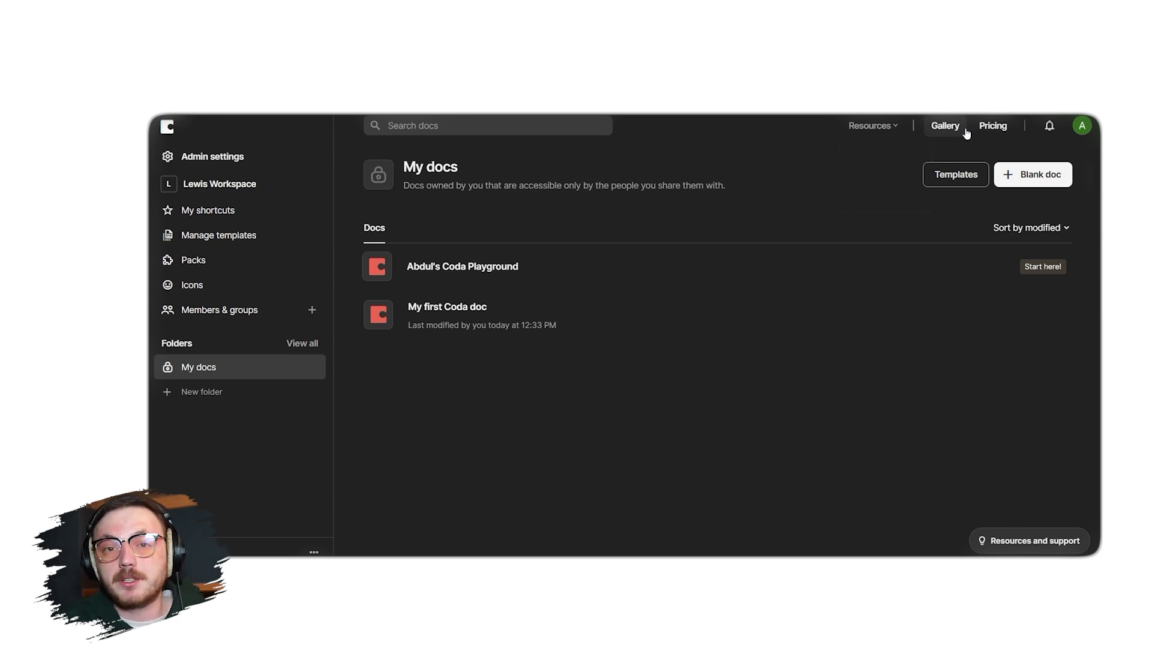
Check Notifications, then show the account menu with settings, profile, appearance and sign-out
click(1049, 126)
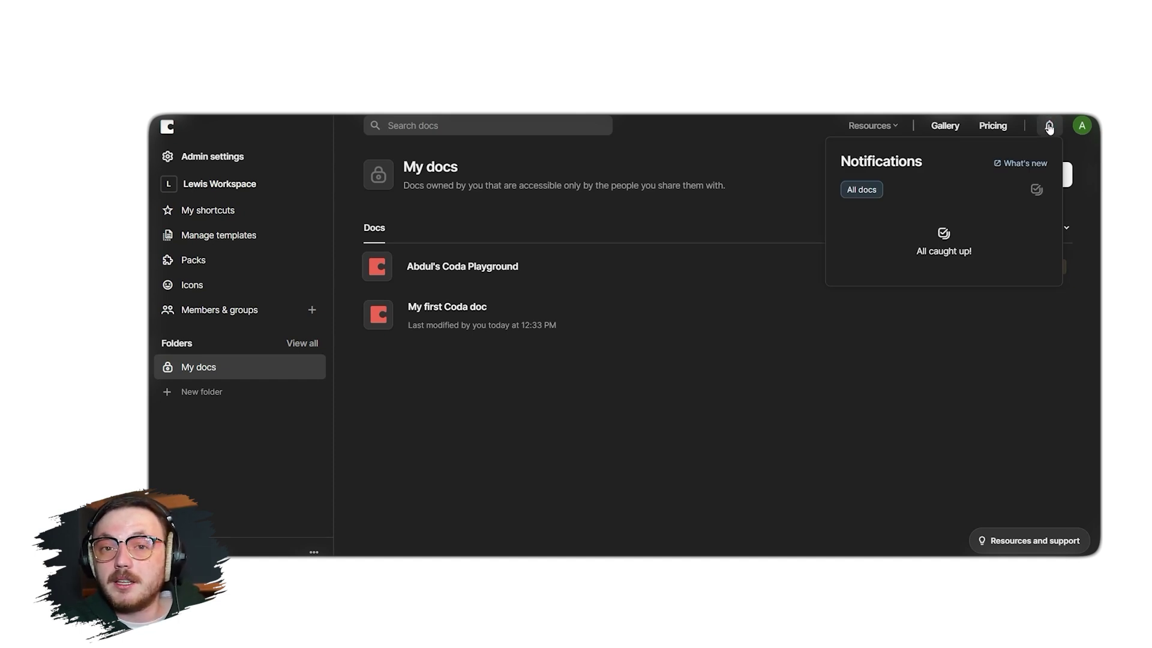
click(1079, 126)
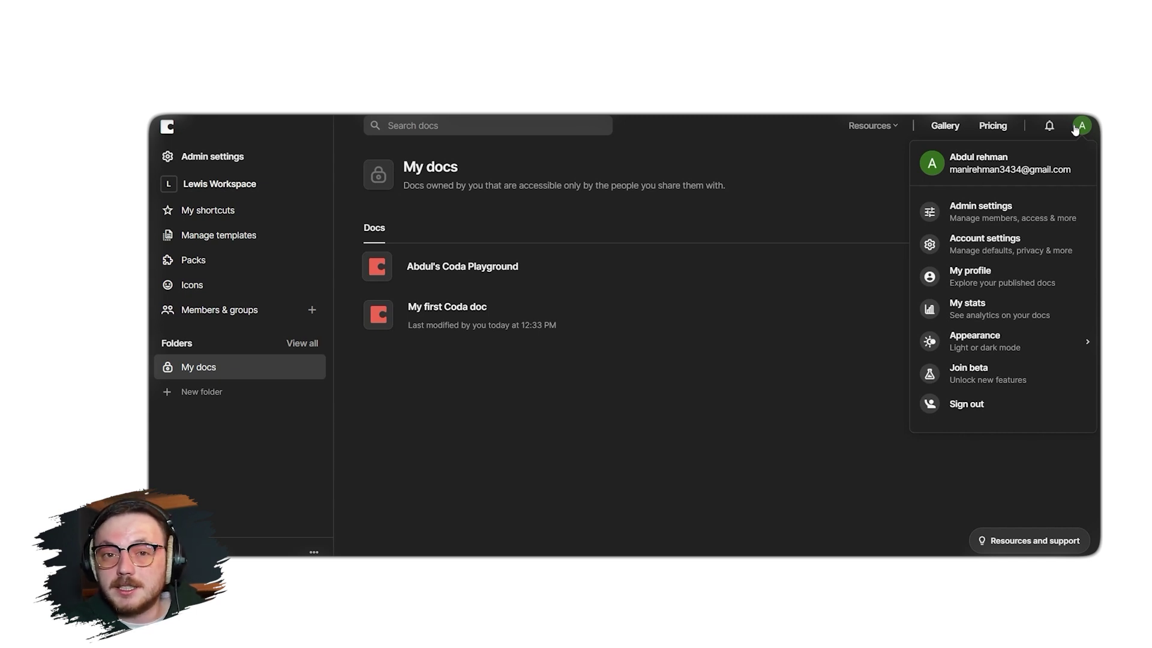
Return to the workspace home, which now lists the new Untitled doc
click(265, 184)
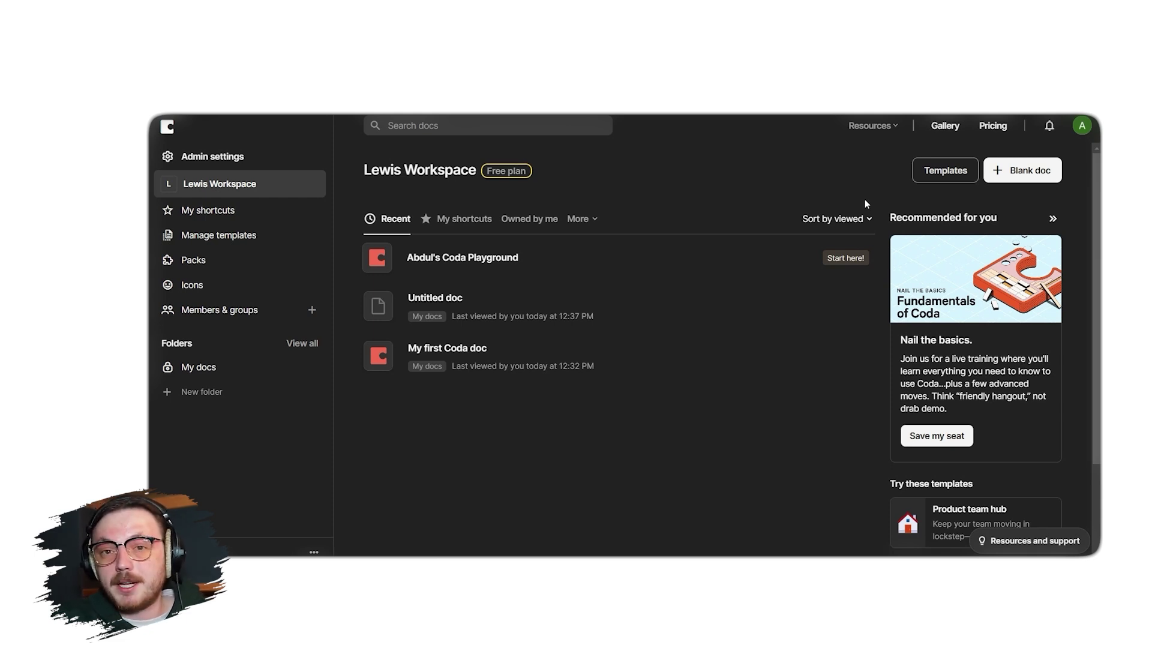
Browse the Recommended templates and create a doc from the Meeting notes template
click(945, 171)
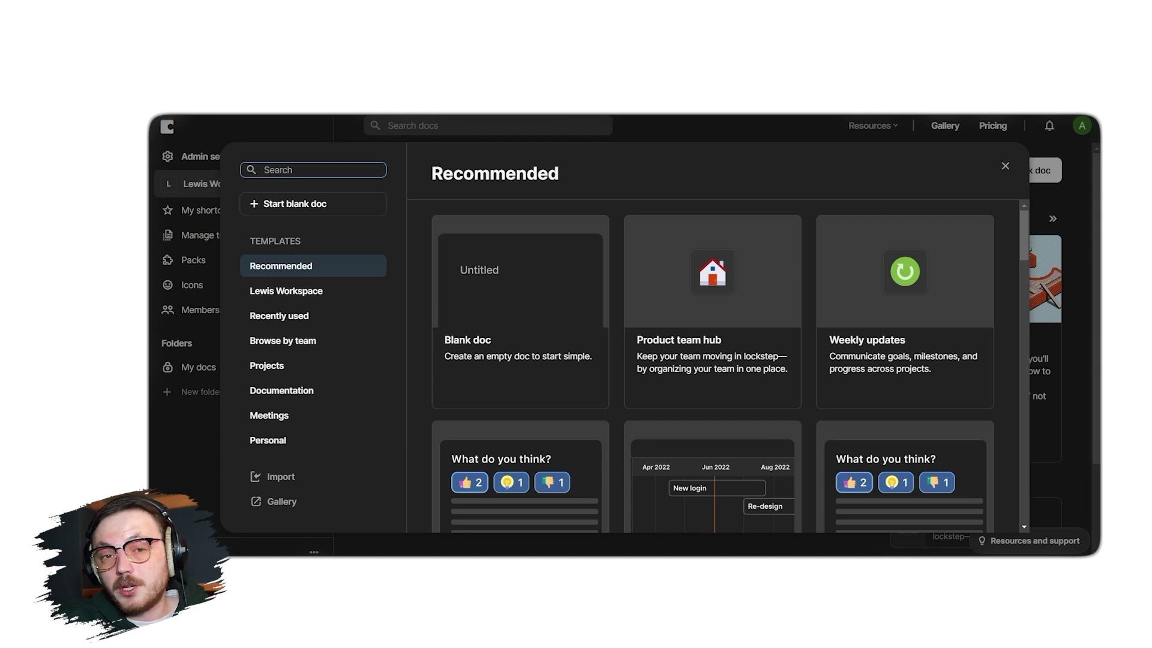
scroll(696, 305, down, 3)
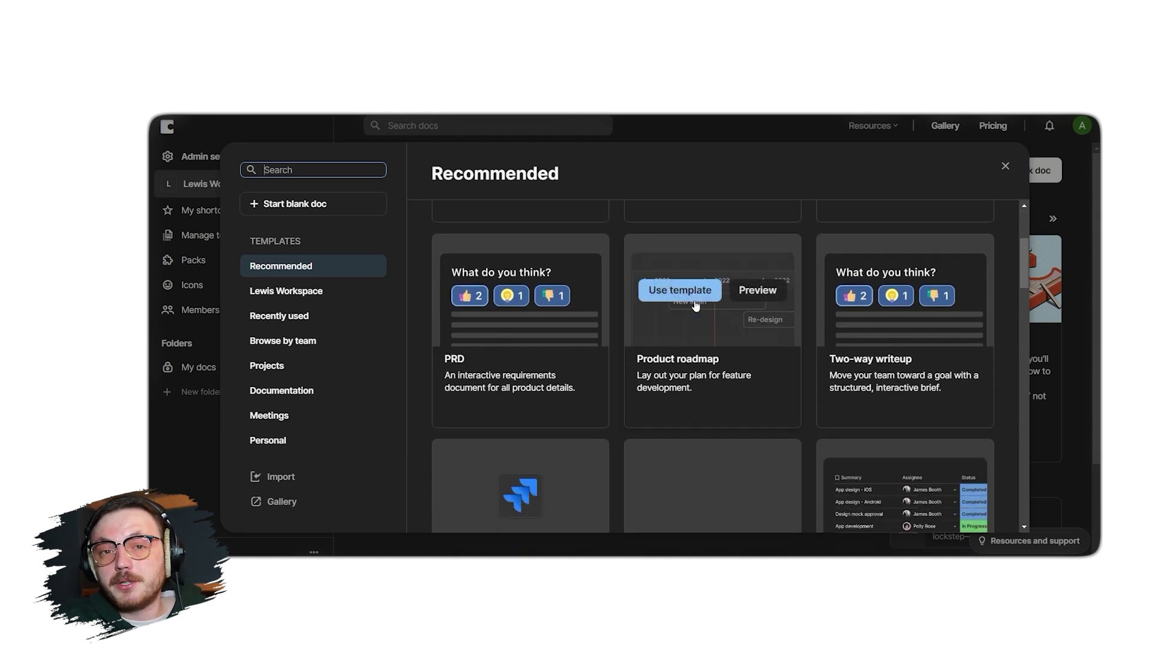
scroll(695, 304, down, 2)
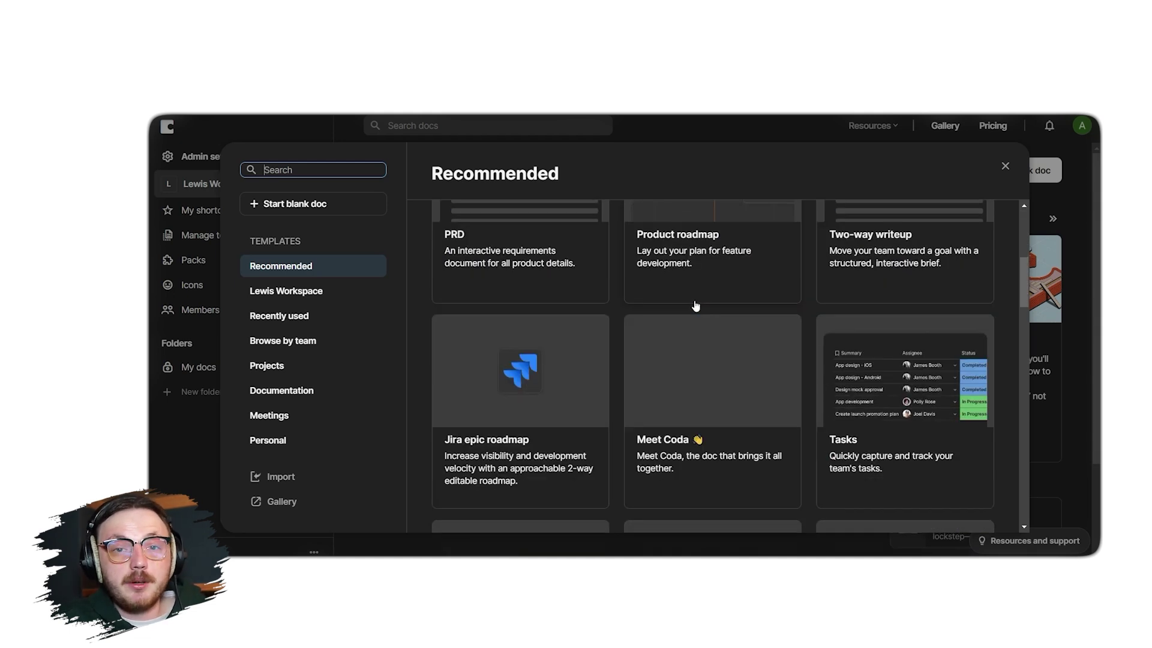
scroll(695, 306, down, 1)
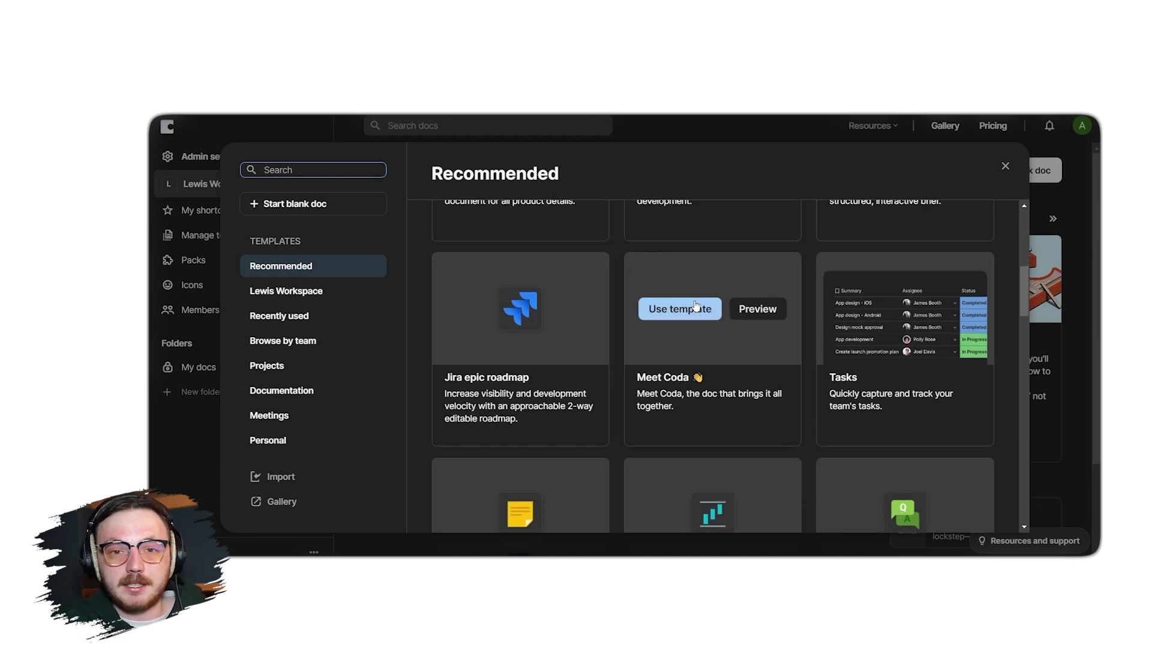
scroll(696, 306, down, 3)
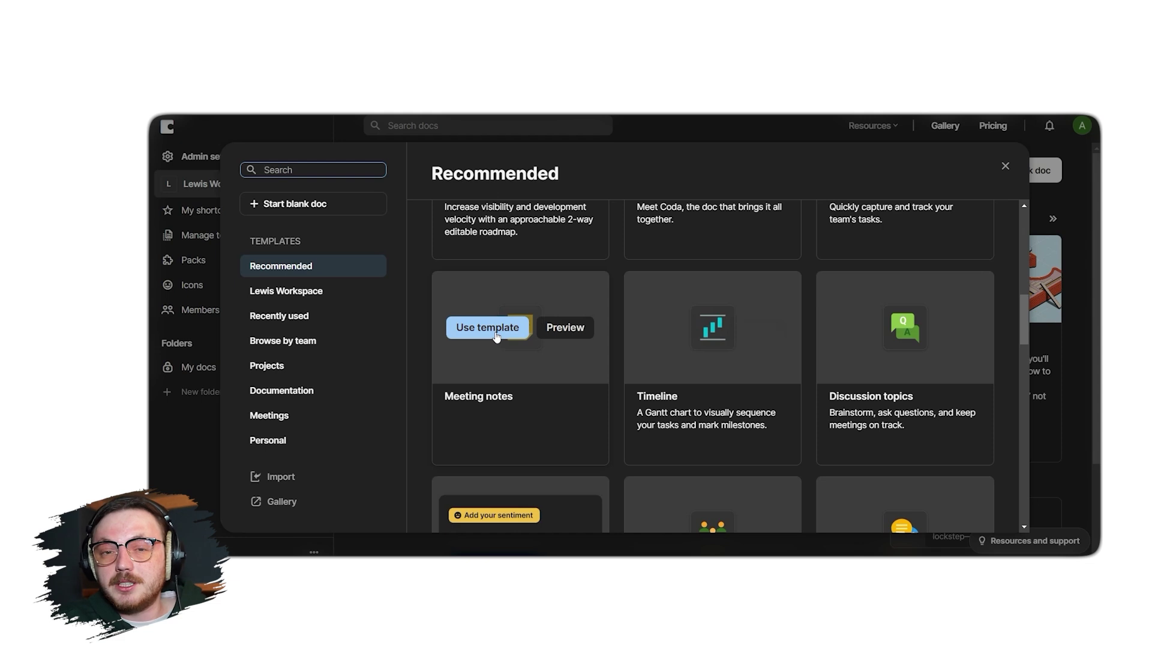
click(496, 337)
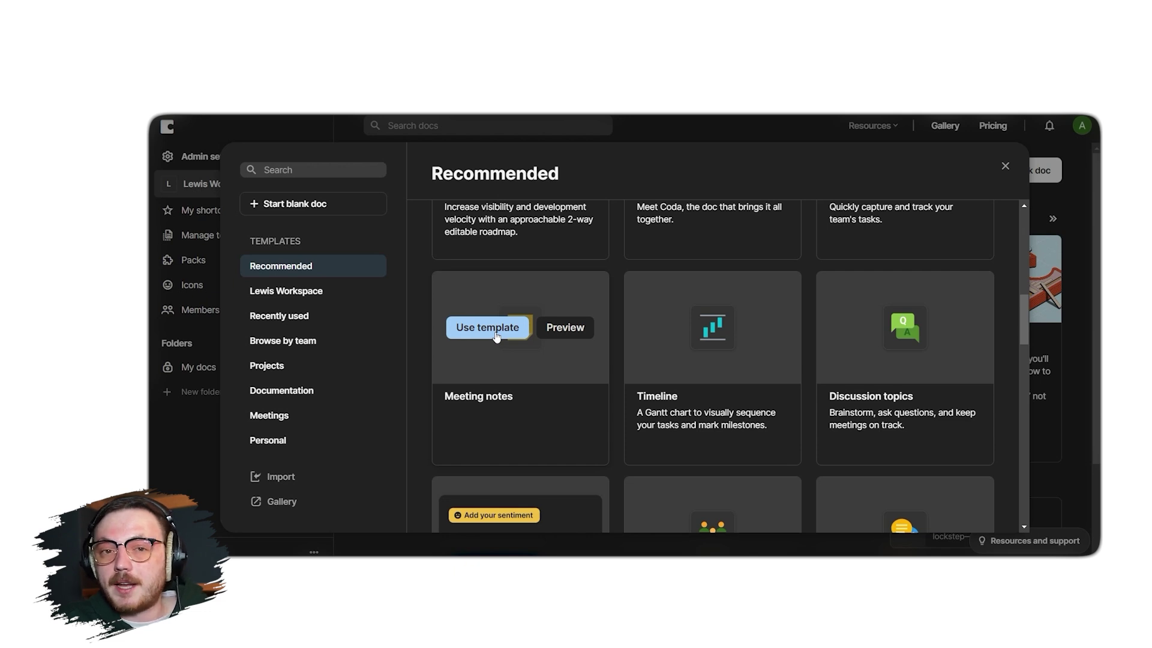
click(496, 337)
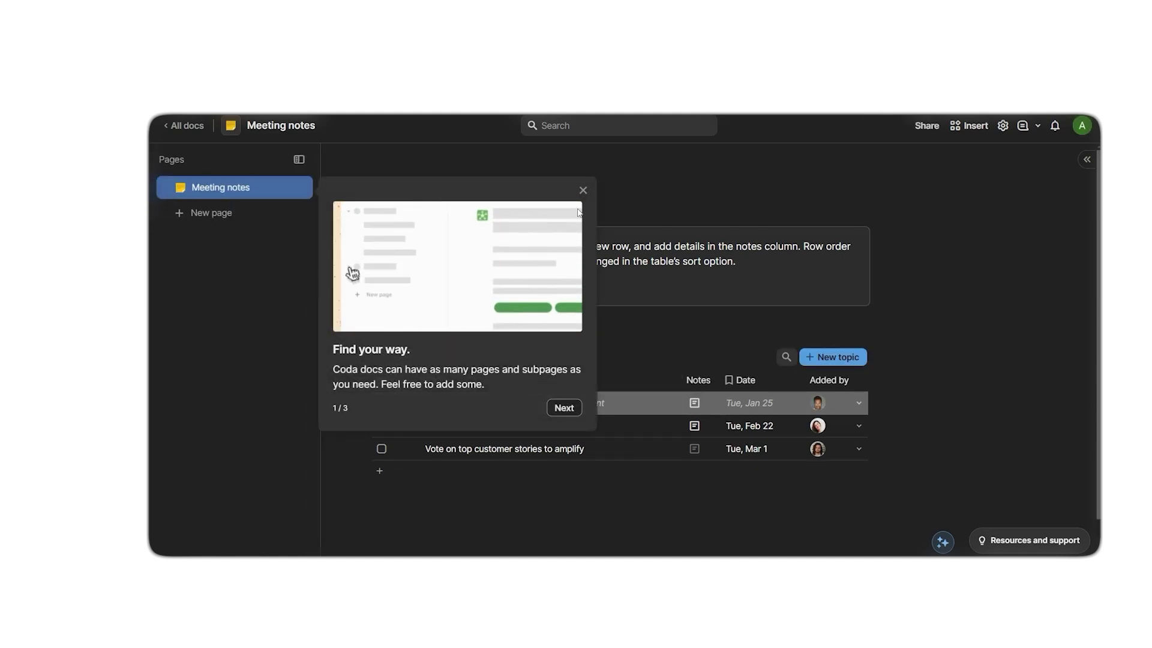
Dismiss the Find your way tip, then select the callout, Agenda heading and Agenda table
click(583, 190)
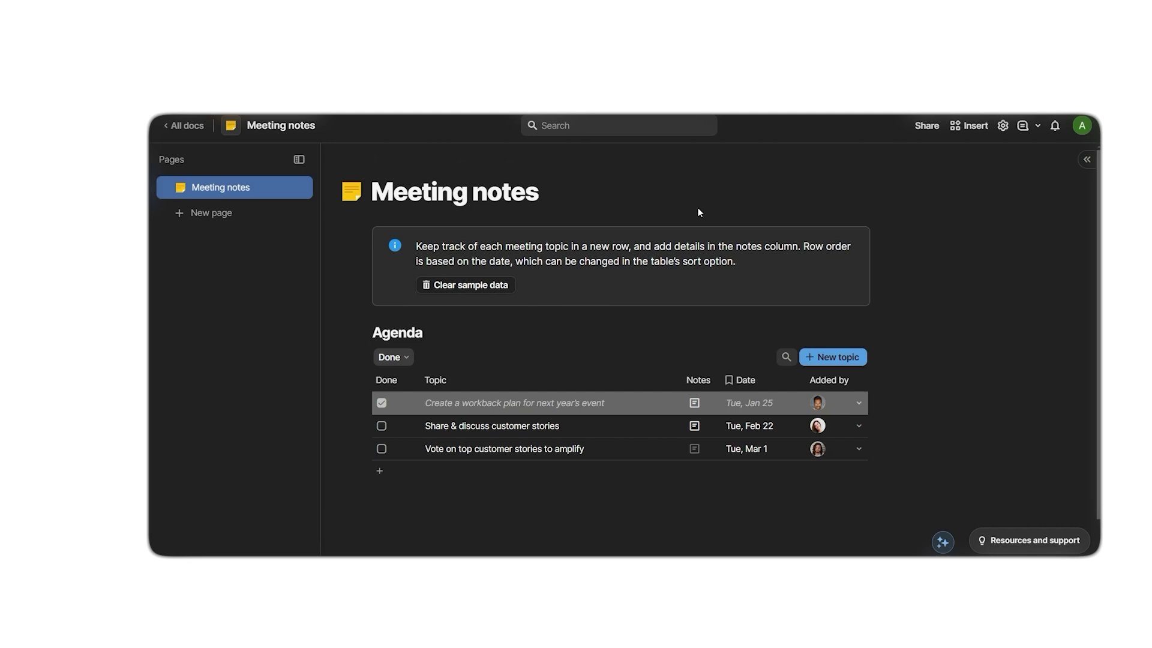
click(684, 262)
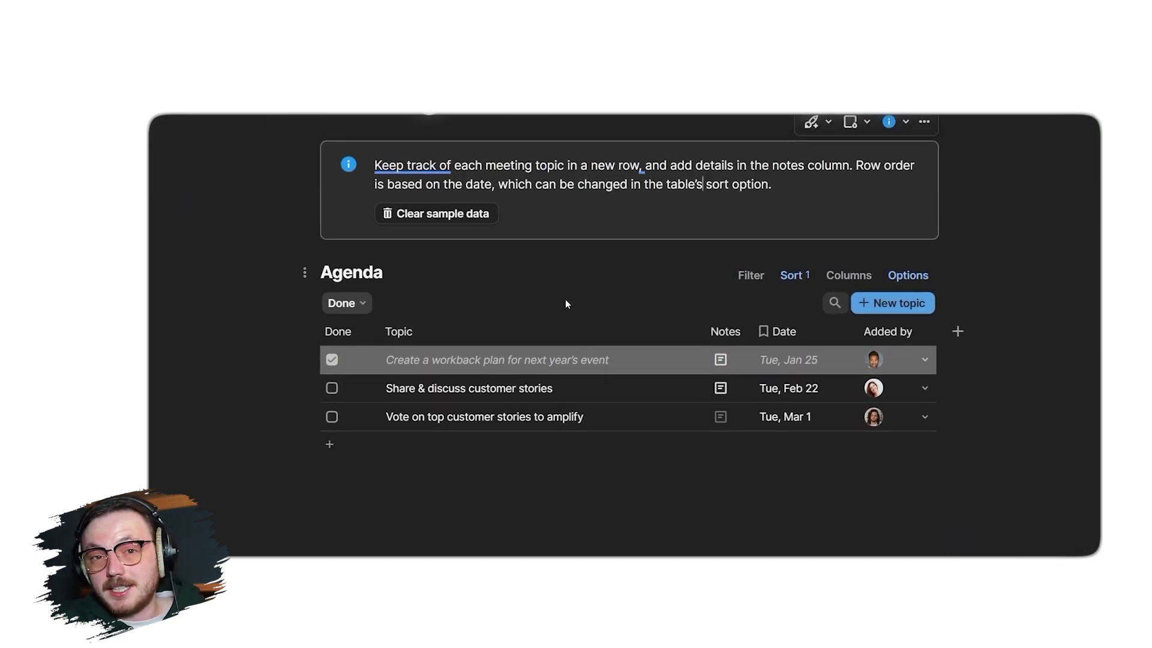
double_click(384, 274)
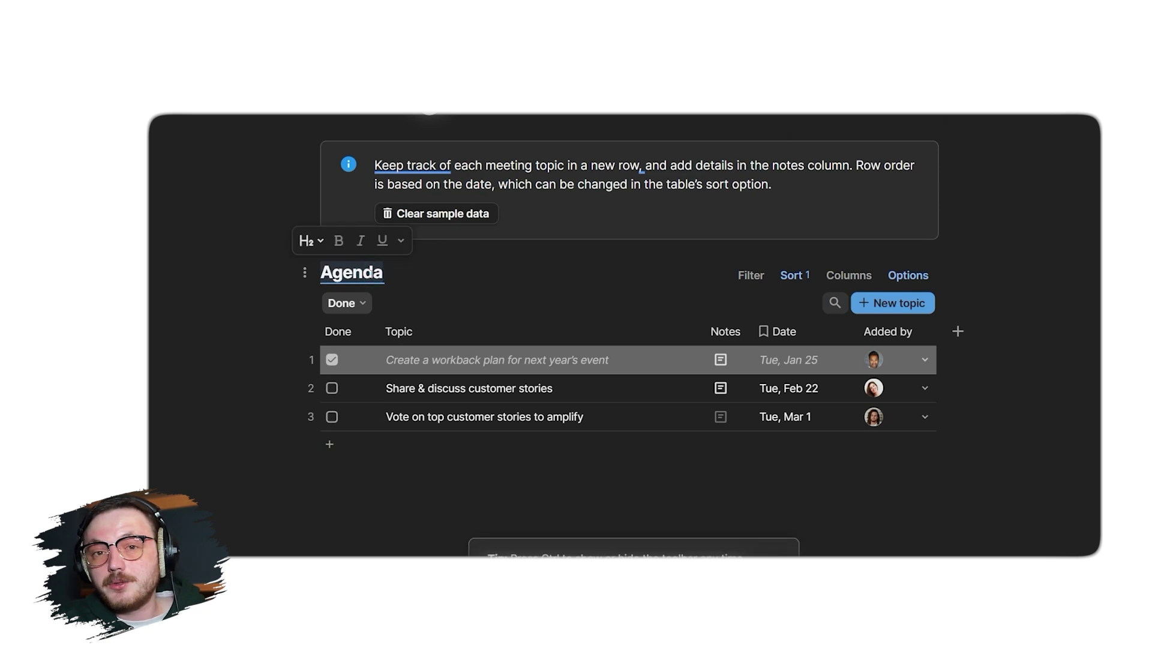
click(438, 297)
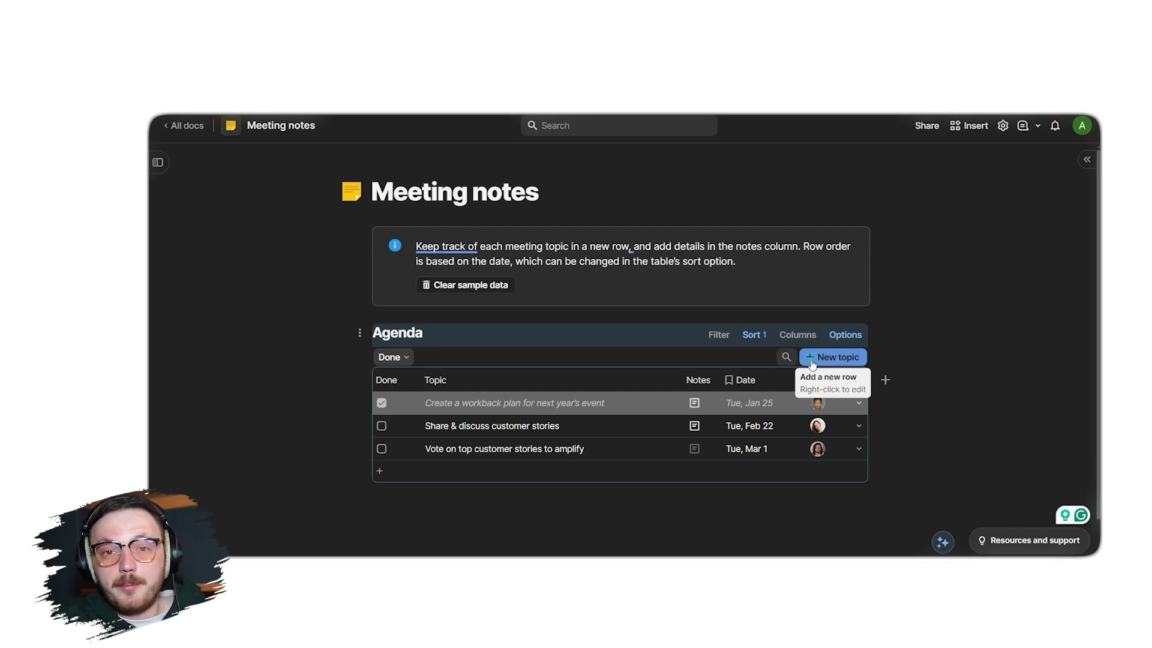
Add an untitled fourth Agenda topic dated Tue, Feb 18, then begin adding a column
click(812, 363)
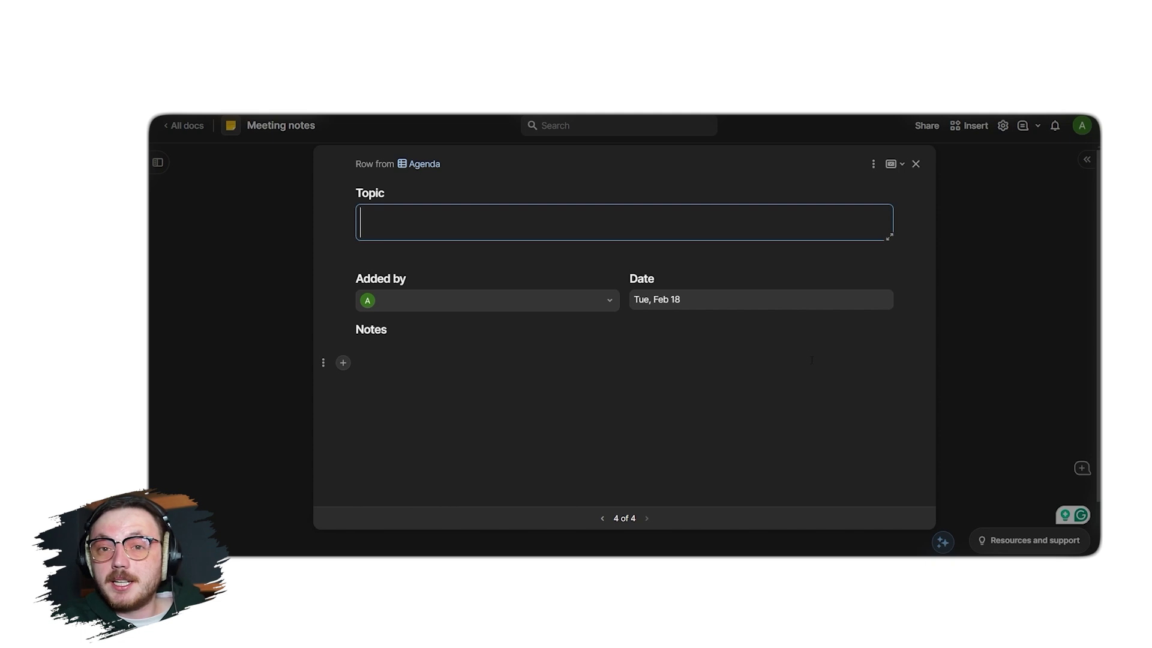
key(Escape)
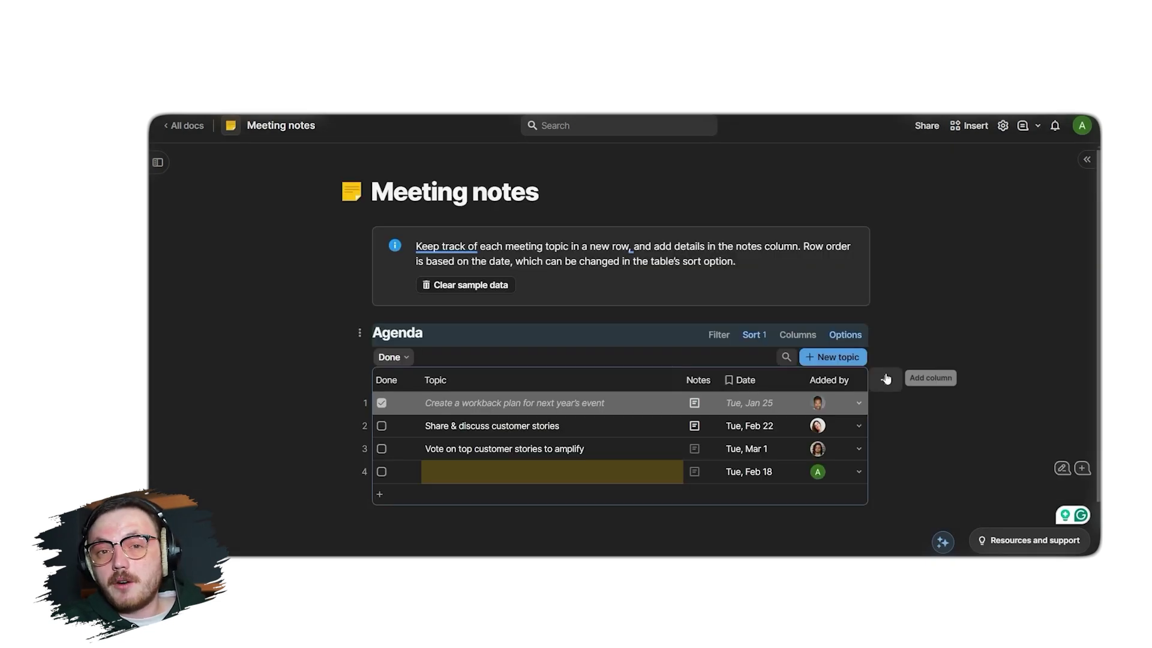
click(886, 378)
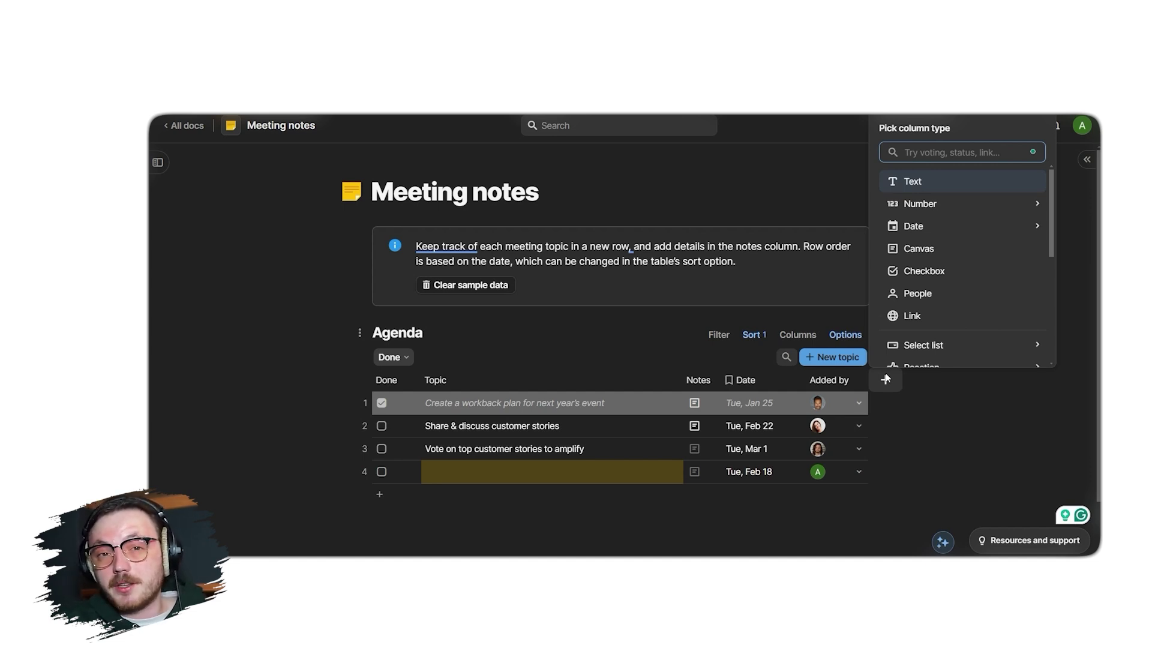
Close the column-type menu, review the doc's Share access, then go to Packs
click(885, 379)
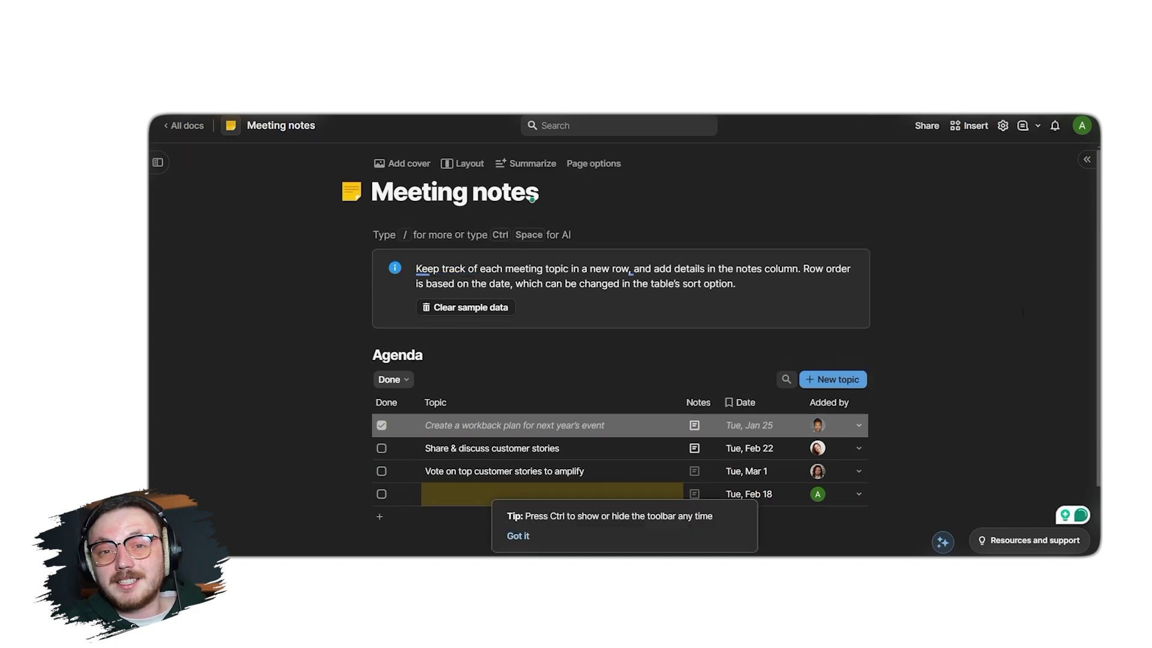
click(924, 124)
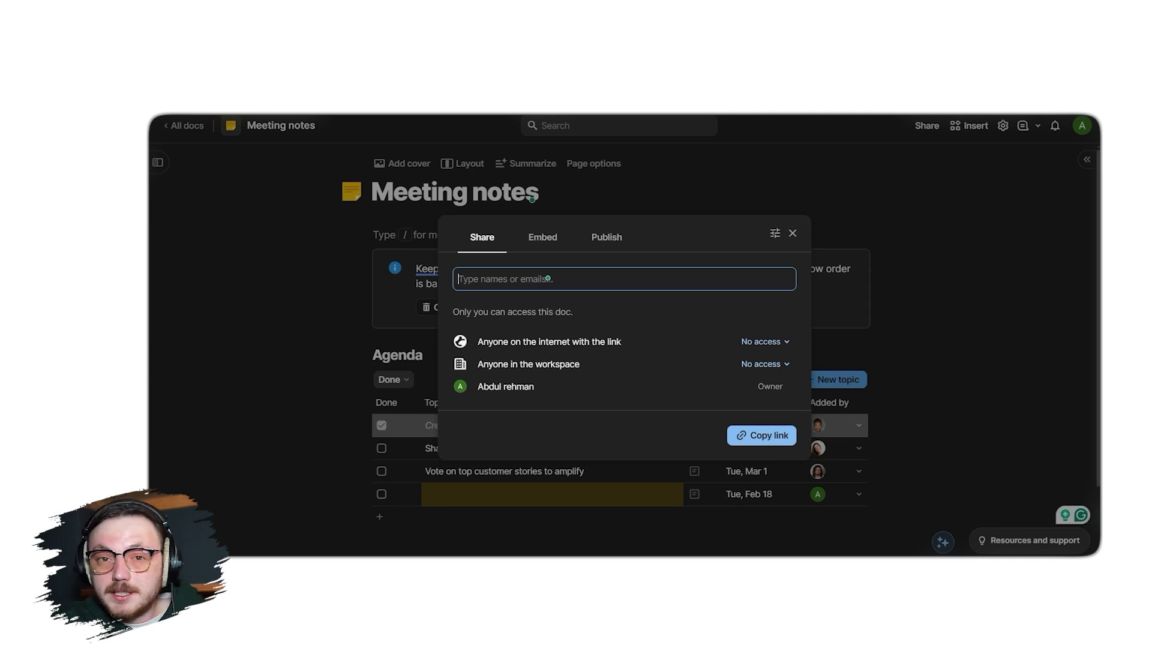
click(239, 262)
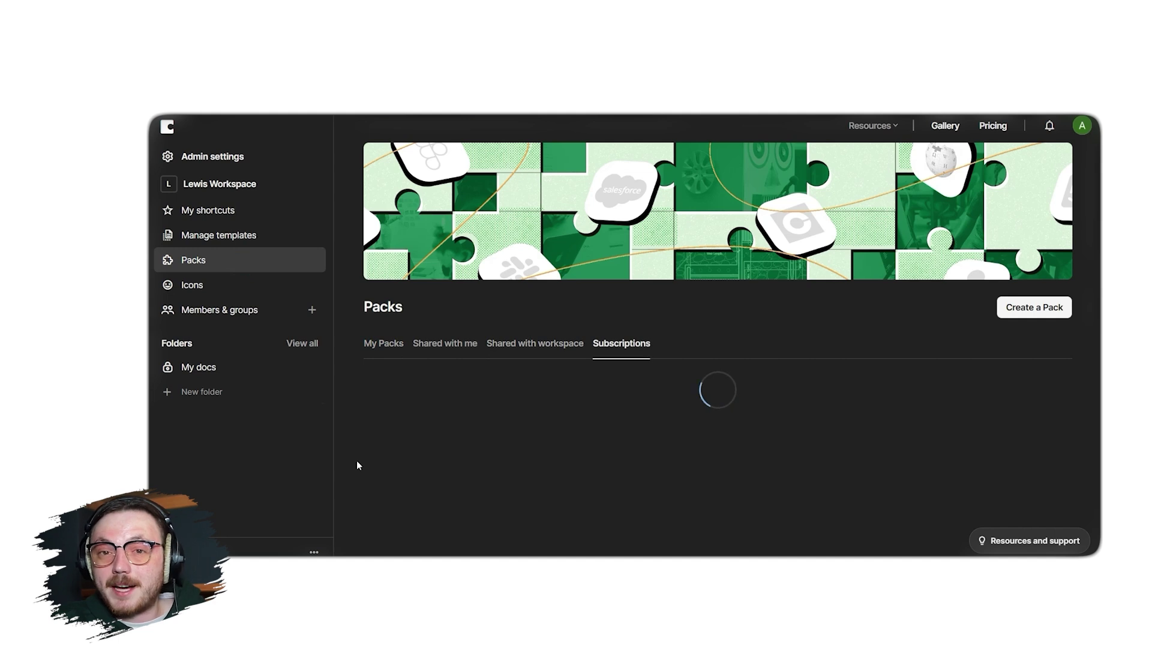
Find the Gmail pack in the Packs list, view its details and choose Try it
scroll(357, 459, down, 2)
scroll(356, 465, down, 1)
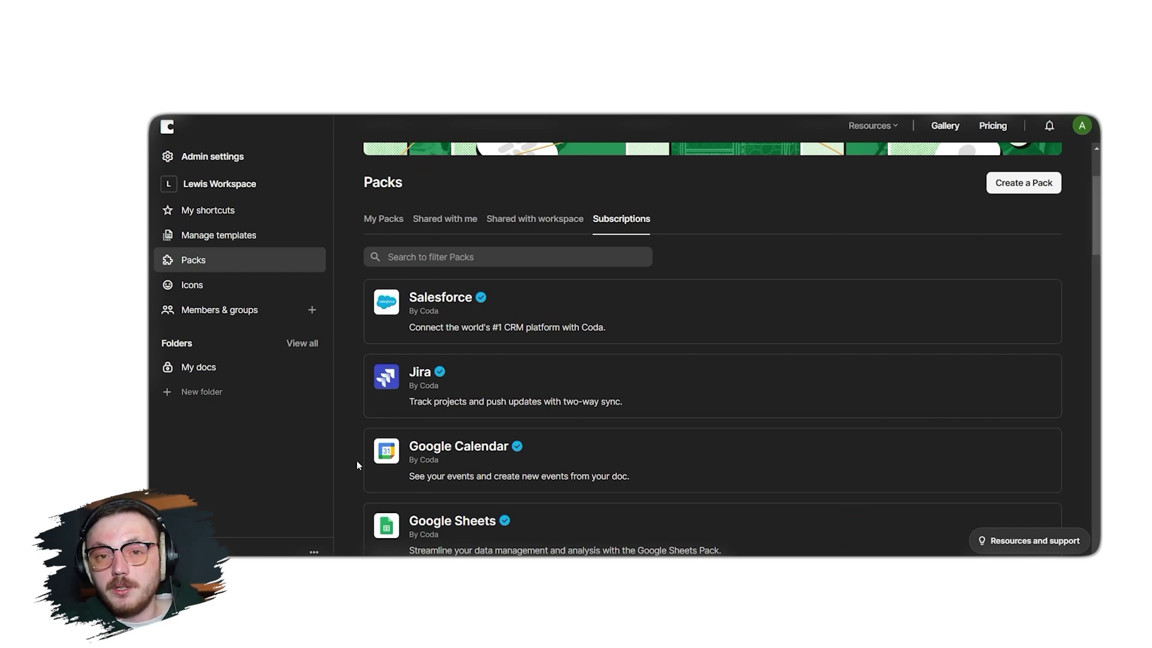
scroll(581, 406, down, 5)
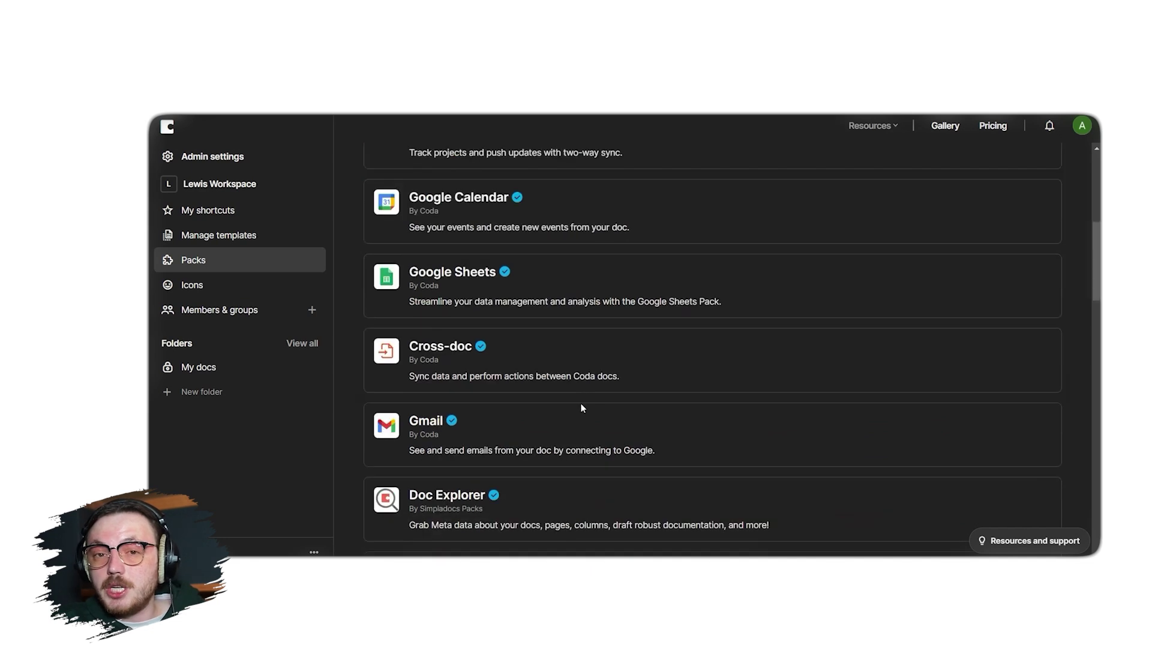
click(476, 435)
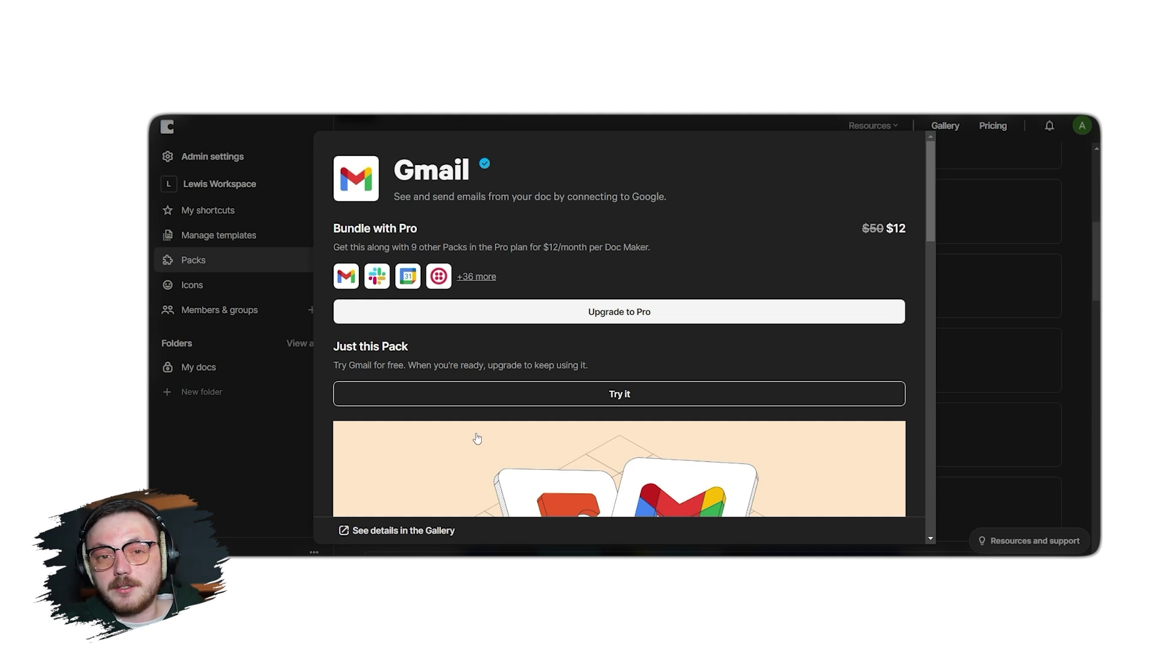
scroll(476, 438, down, 4)
scroll(476, 437, up, 4)
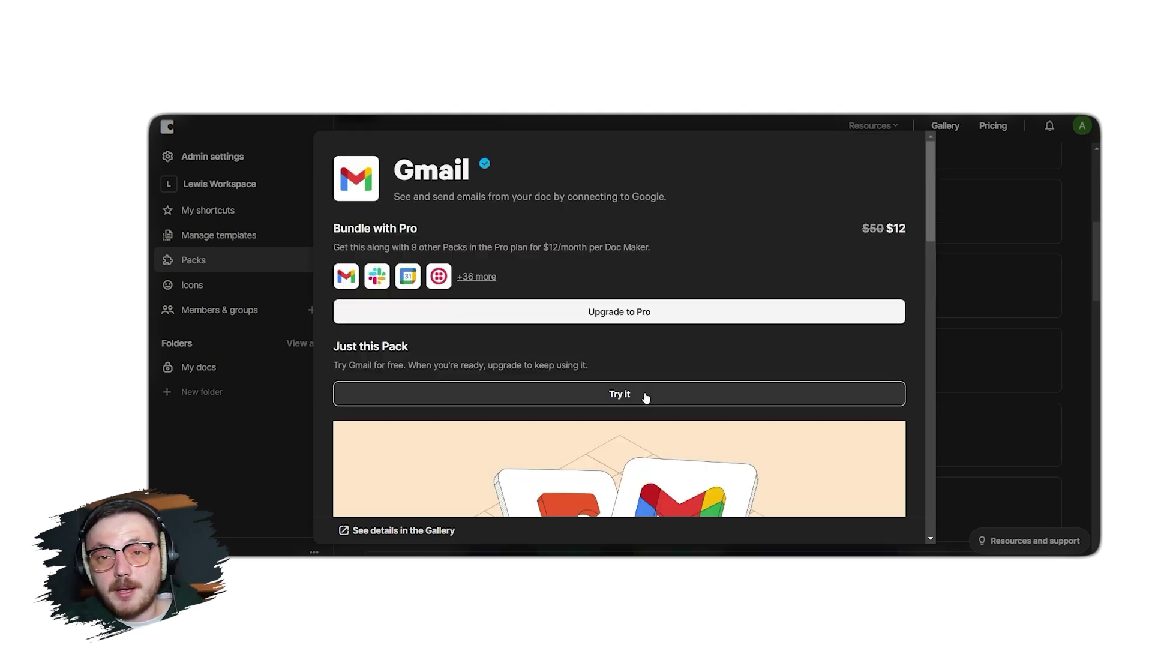
click(646, 398)
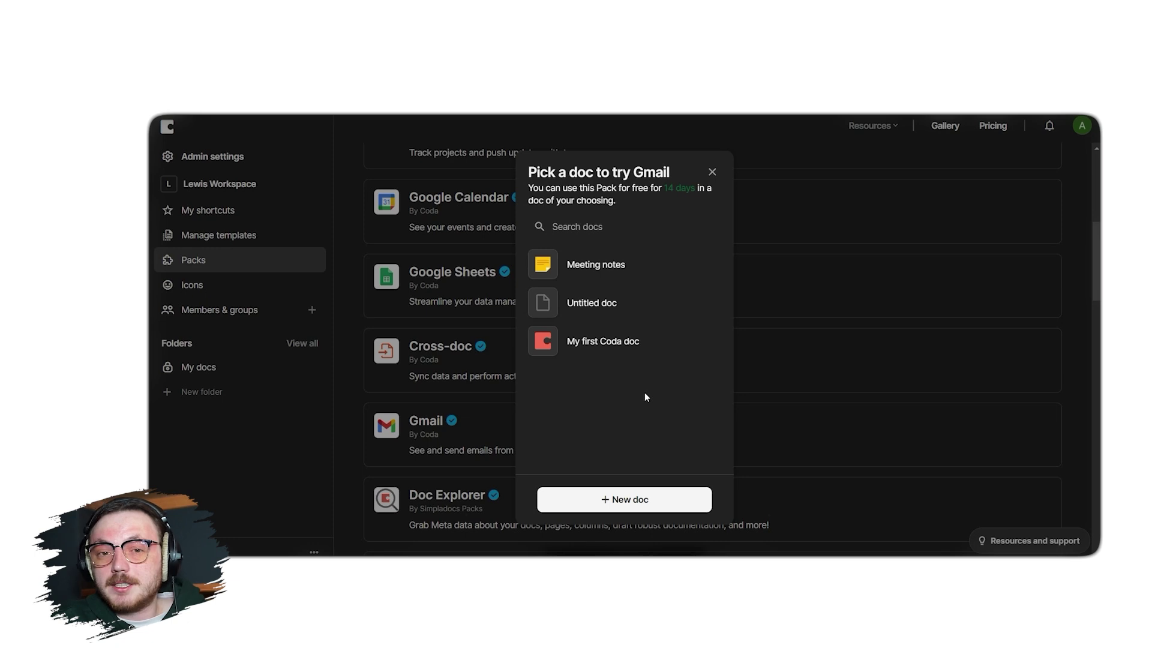
Close the Gmail doc picker and review the $12/month Pro upgrade checkout
key(Escape)
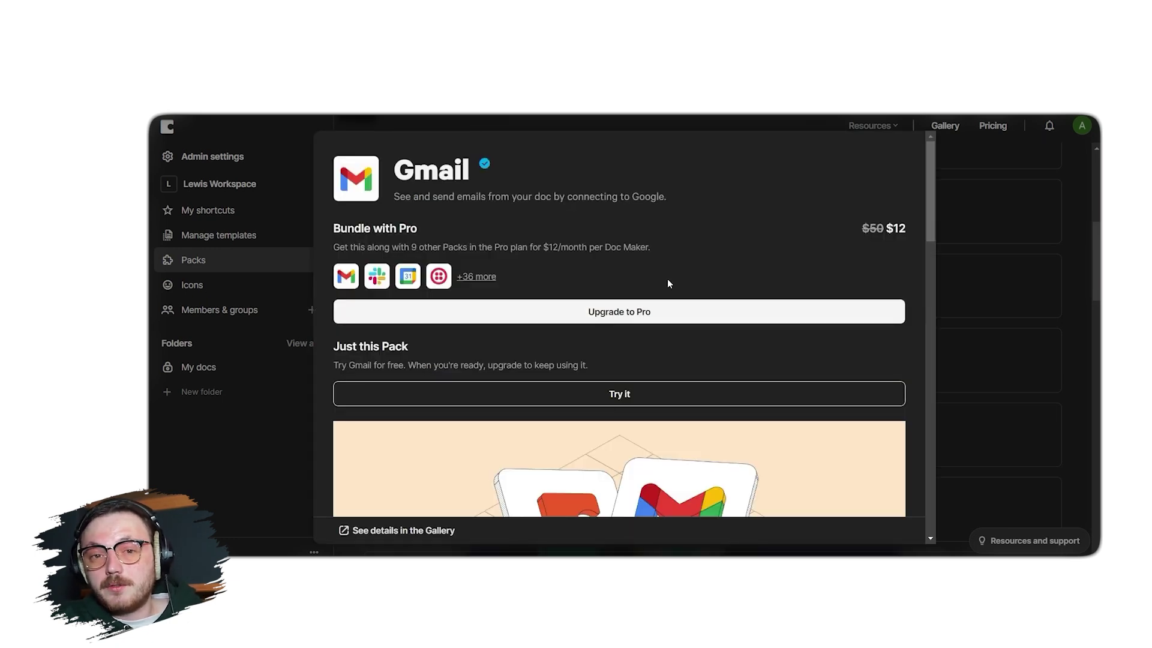
click(788, 315)
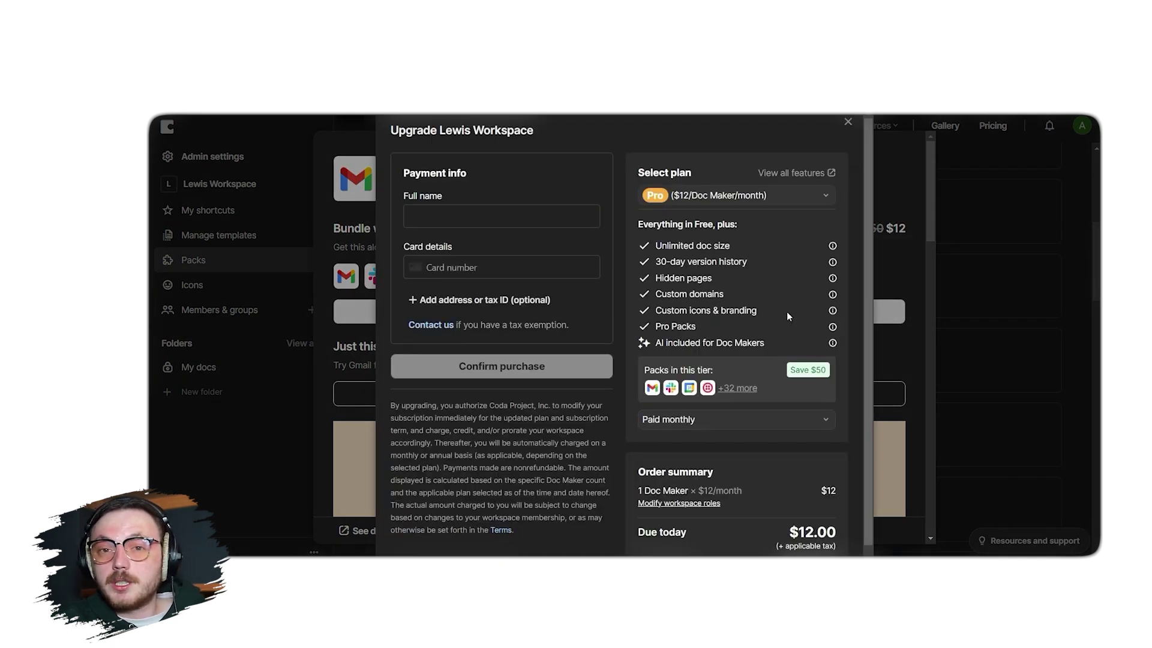
scroll(787, 312, down, 1)
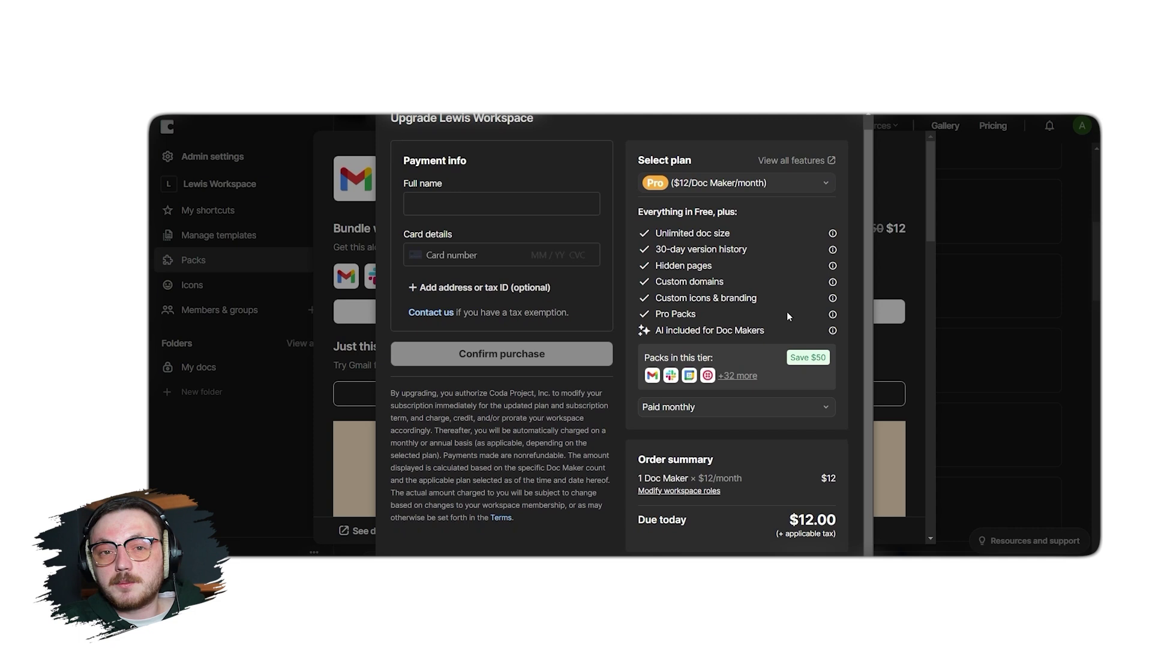